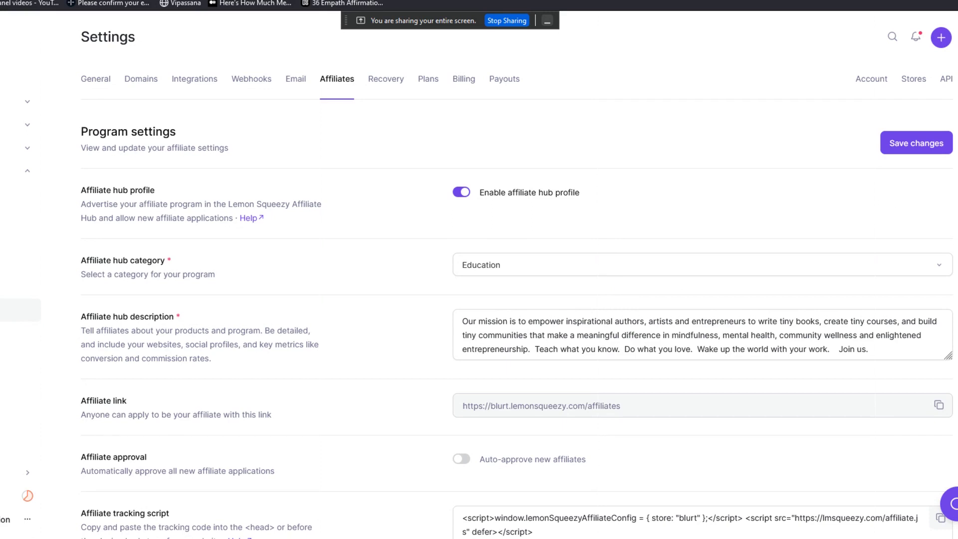
scroll(618, 195, down, 1)
scroll(619, 195, up, 1)
Keep the affiliate hub profile enabled with Education category and copy the affiliate signup link.
click(460, 196)
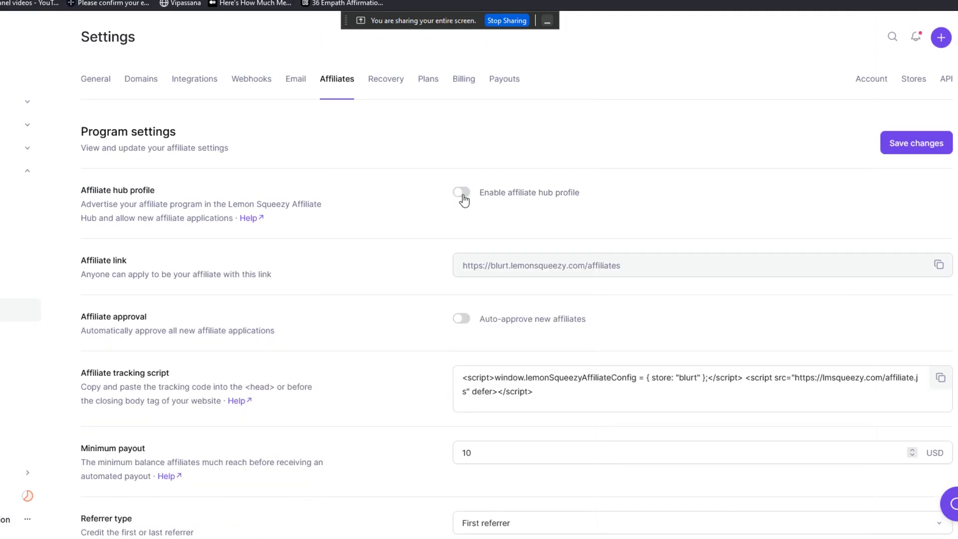
click(466, 199)
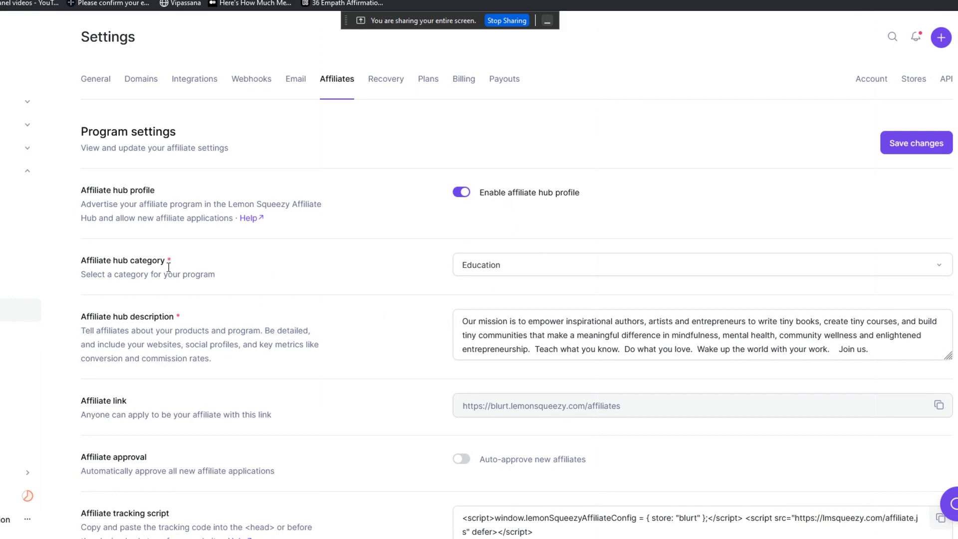
click(500, 264)
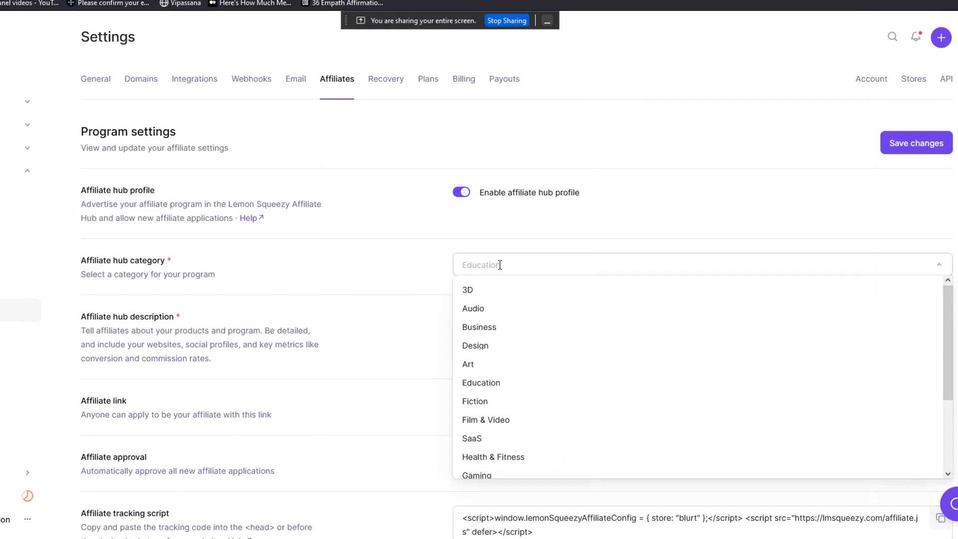
click(887, 228)
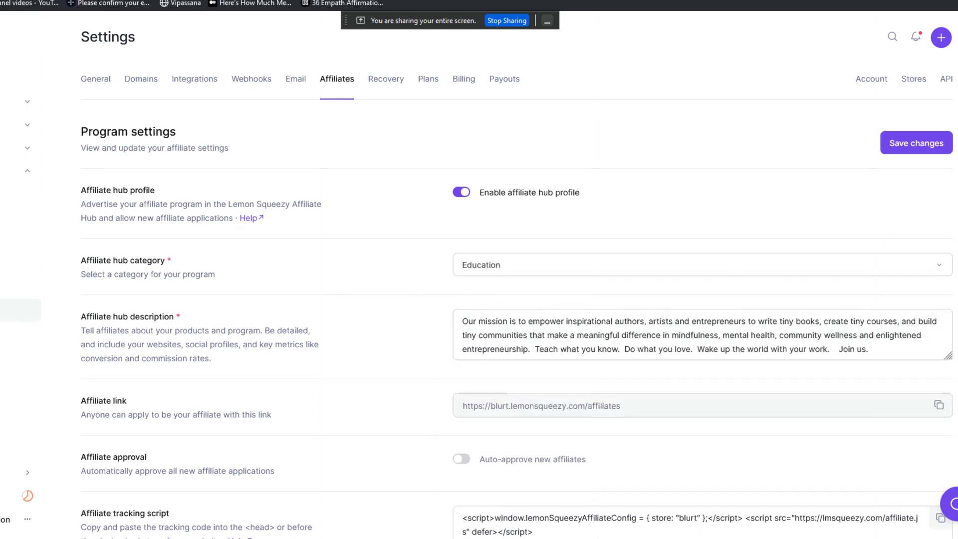
scroll(549, 177, down, 2)
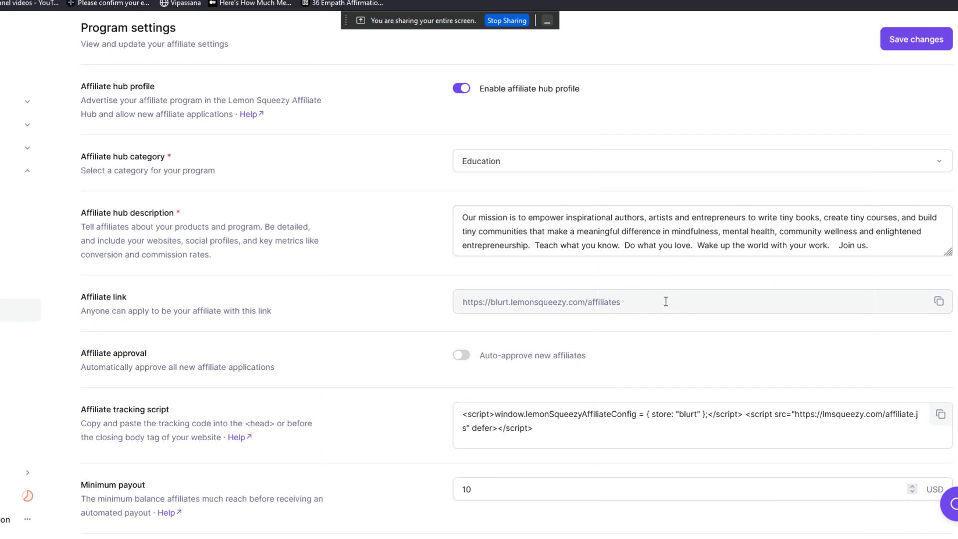
click(939, 303)
scroll(479, 300, down, 2)
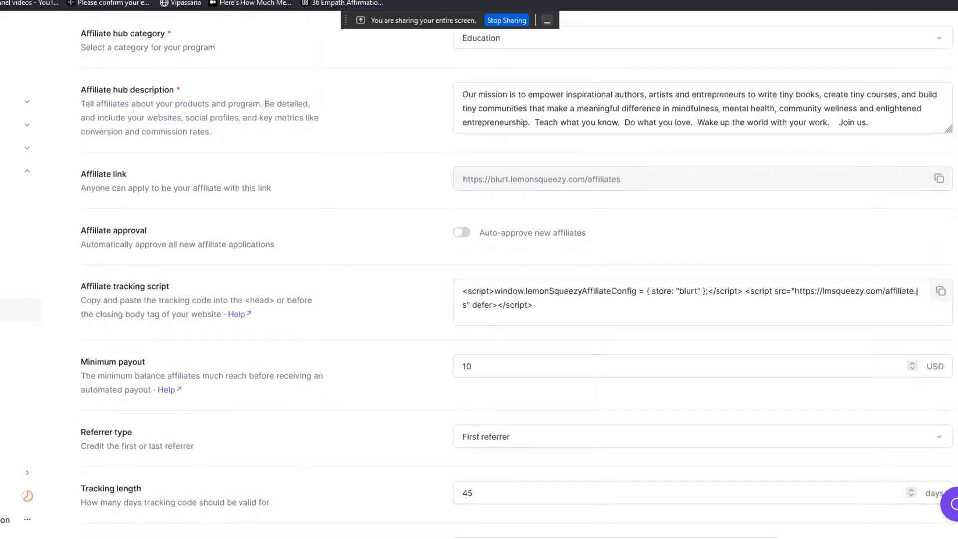
scroll(478, 299, down, 2)
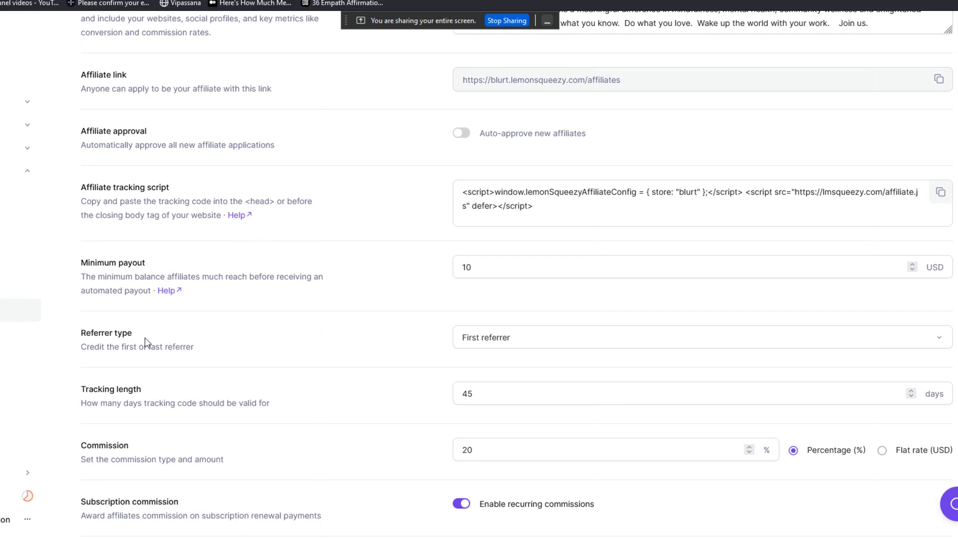
click(462, 212)
click(657, 265)
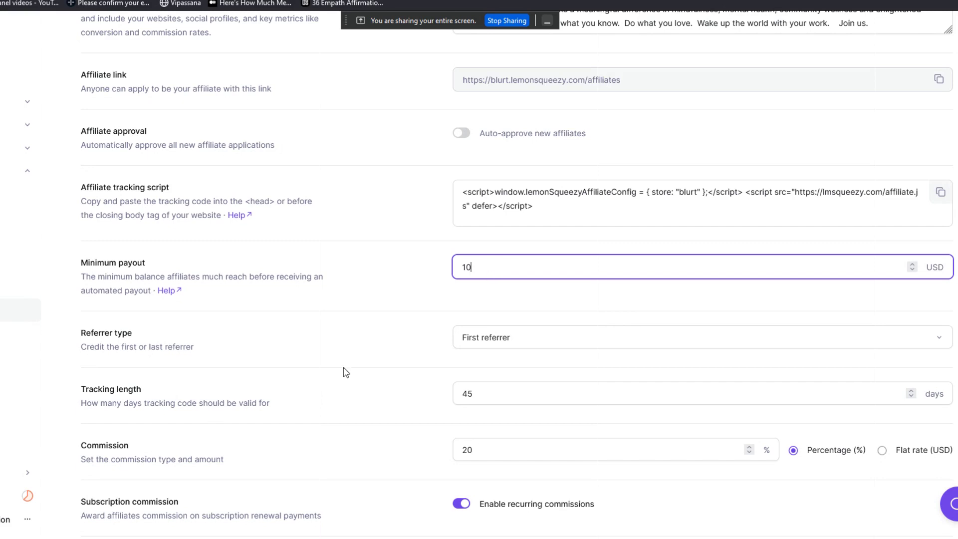
click(538, 337)
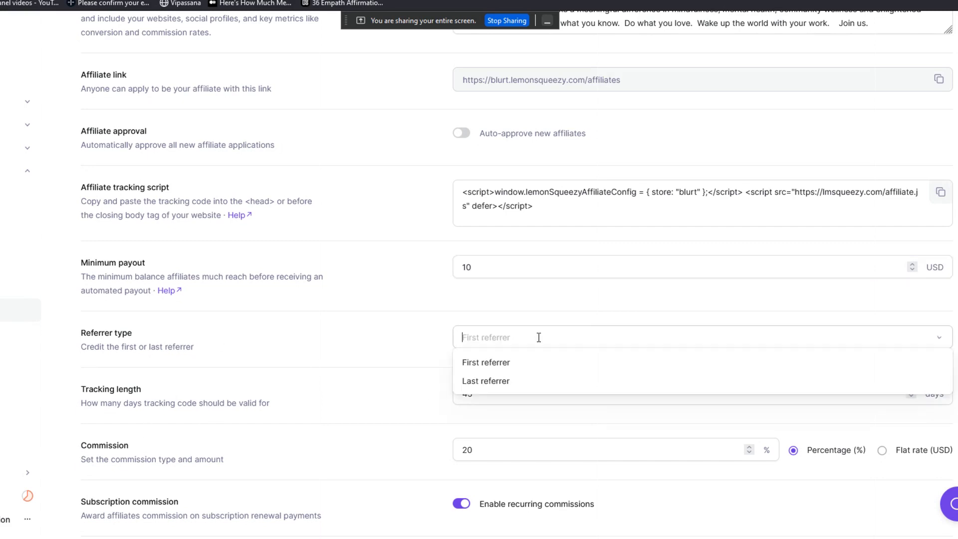
Keep First referrer credited and replace the 45-day tracking length with 60.
click(528, 363)
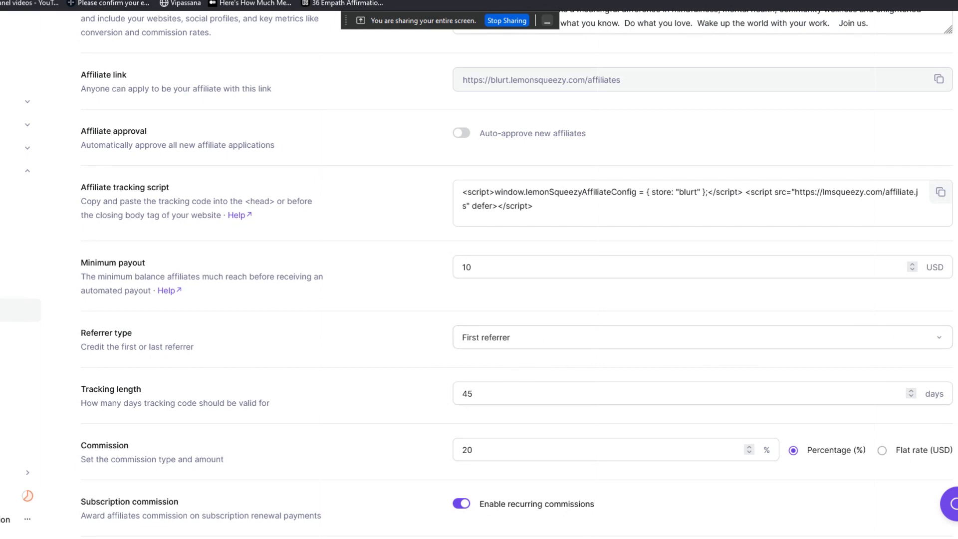
scroll(517, 269, down, 3)
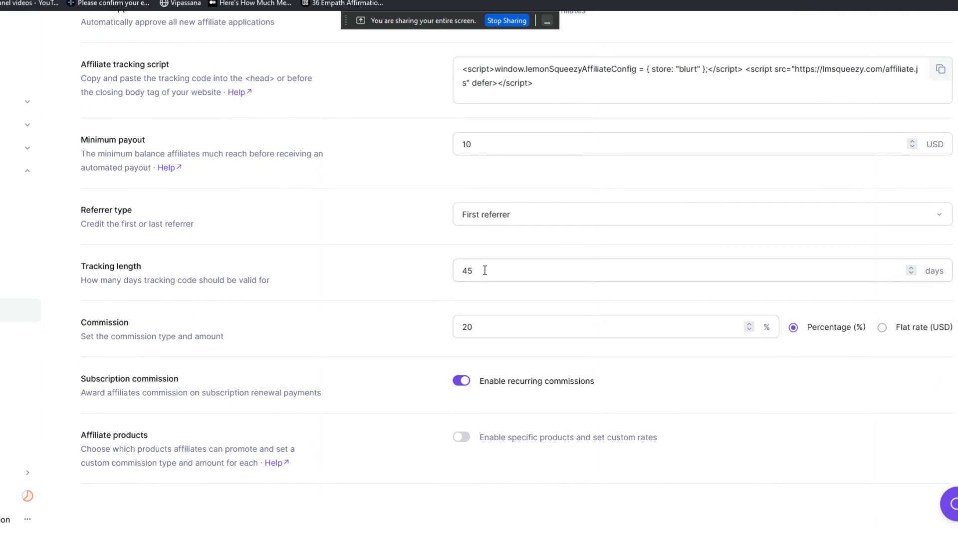
drag(490, 274, 443, 273)
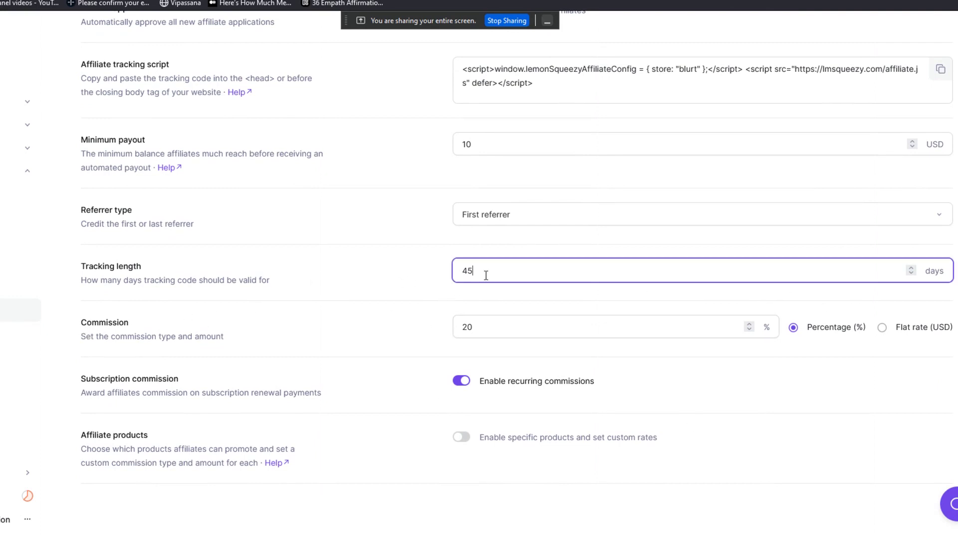
key(BackSpace)
text(60)
scroll(517, 239, down, 1)
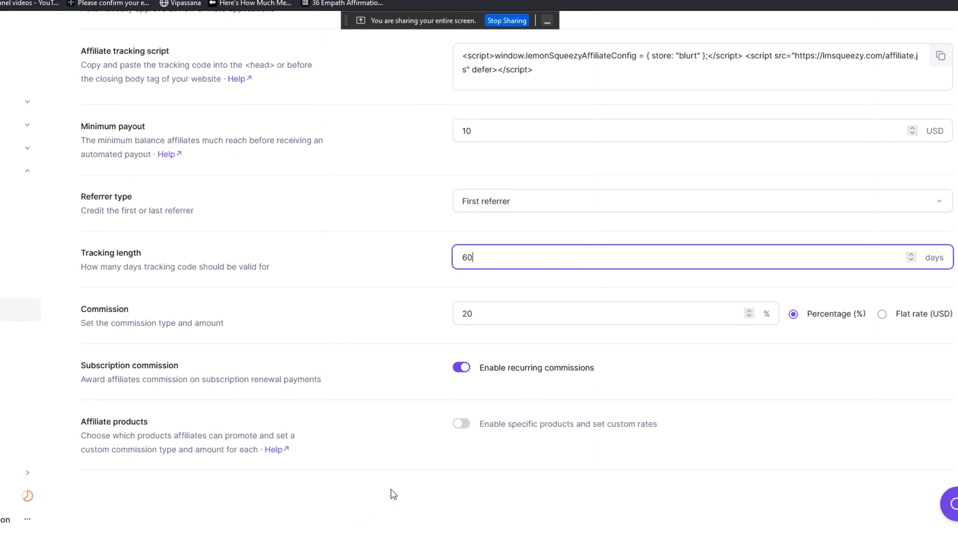
Switch off custom per-product rates so all products use the default 20% commission.
click(463, 424)
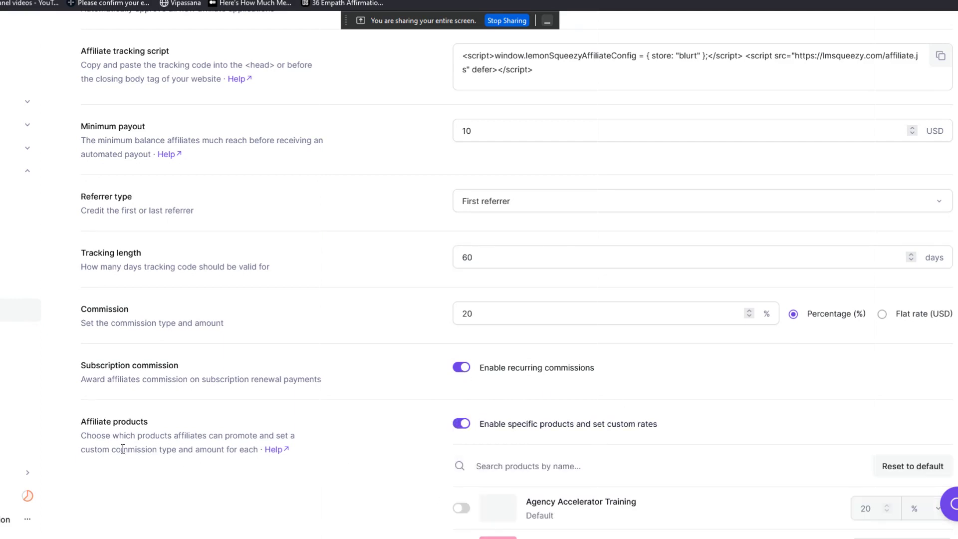
scroll(480, 300, down, 3)
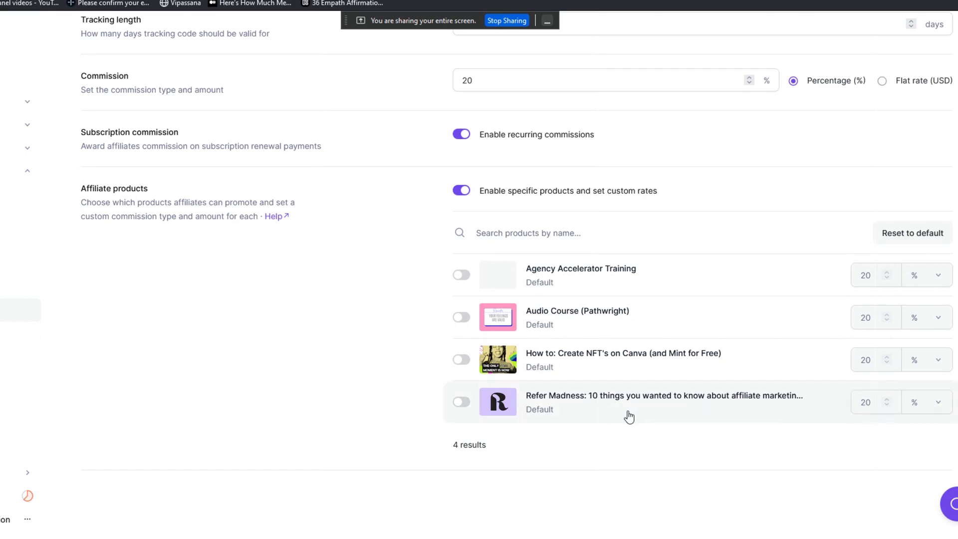
scroll(517, 274, up, 2)
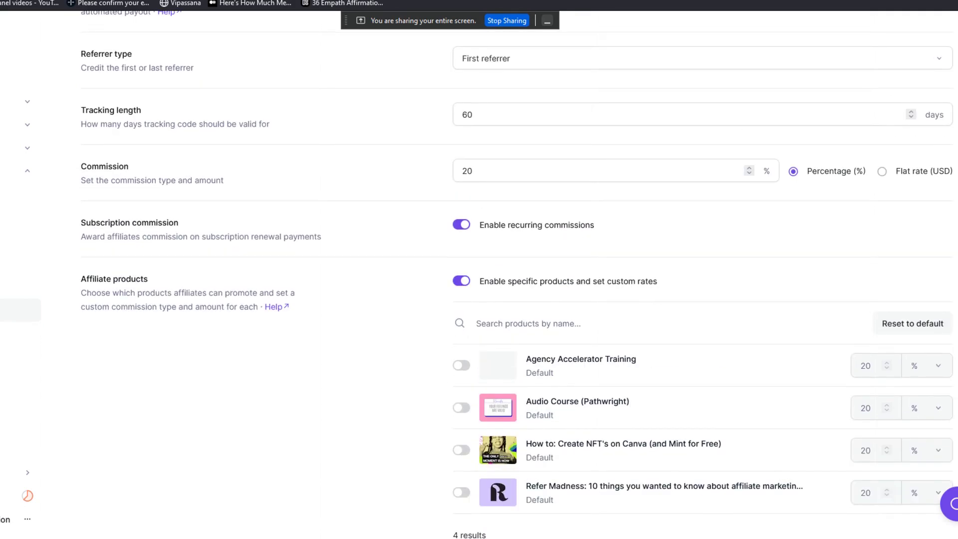
scroll(516, 275, down, 1)
scroll(516, 274, up, 1)
scroll(516, 275, up, 1)
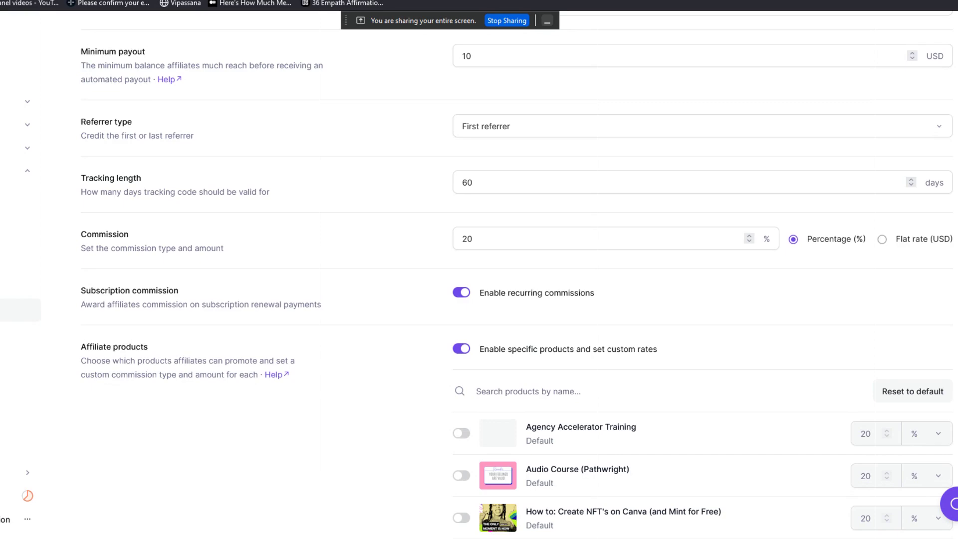
scroll(479, 299, down, 3)
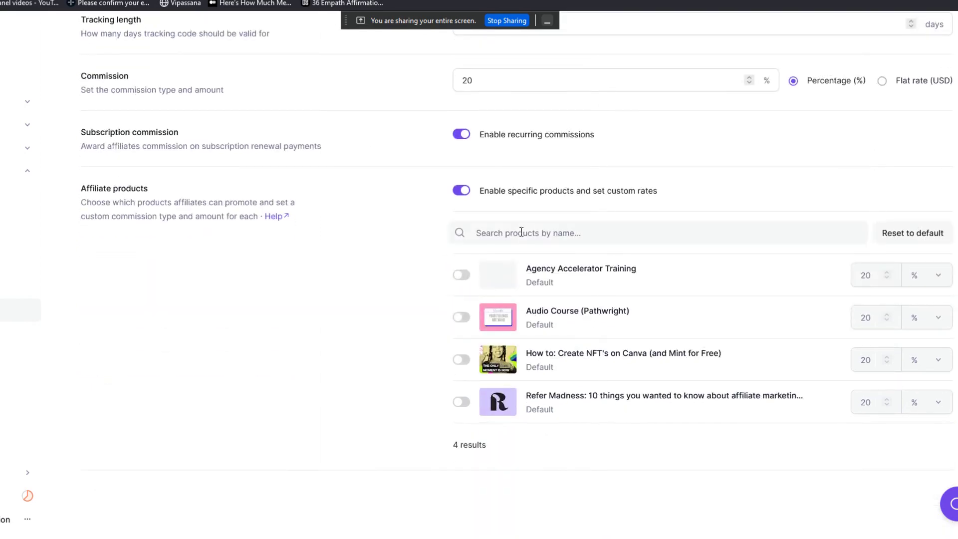
click(461, 190)
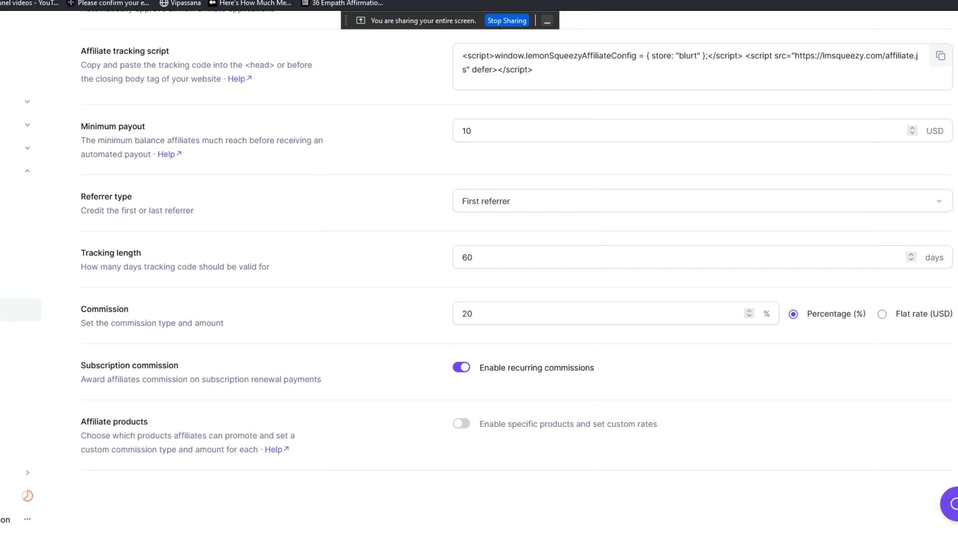
Re-enter the 20% commission, save the affiliate program and copy the public affiliate link.
double_click(521, 309)
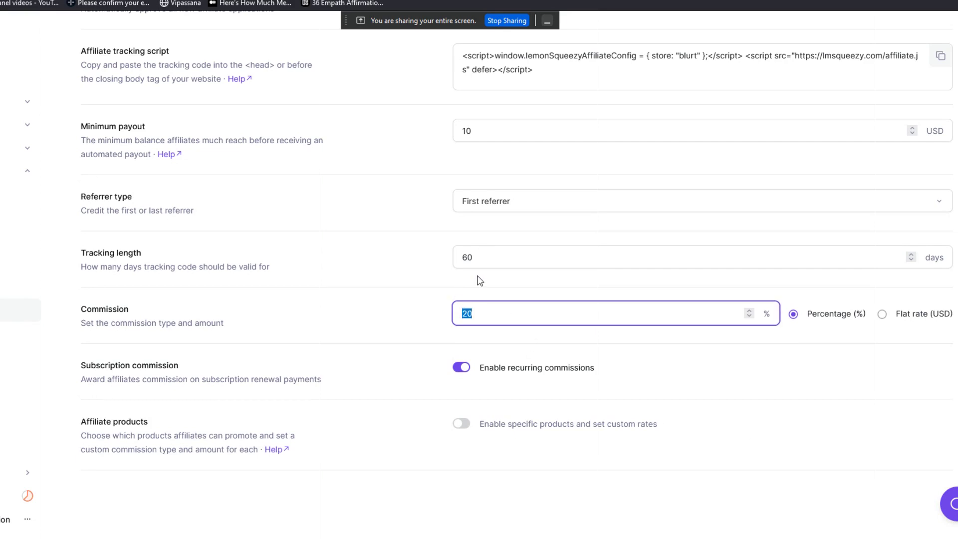
key(BackSpace)
text(50)
key(BackSpace)
key(BackSpace)
text(20)
scroll(479, 299, up, 2)
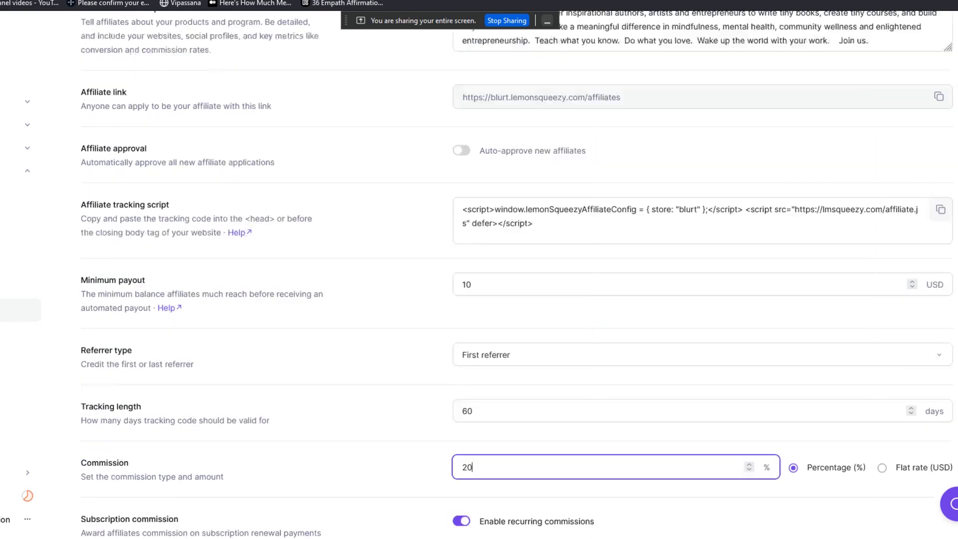
scroll(479, 300, up, 2)
scroll(479, 300, up, 2)
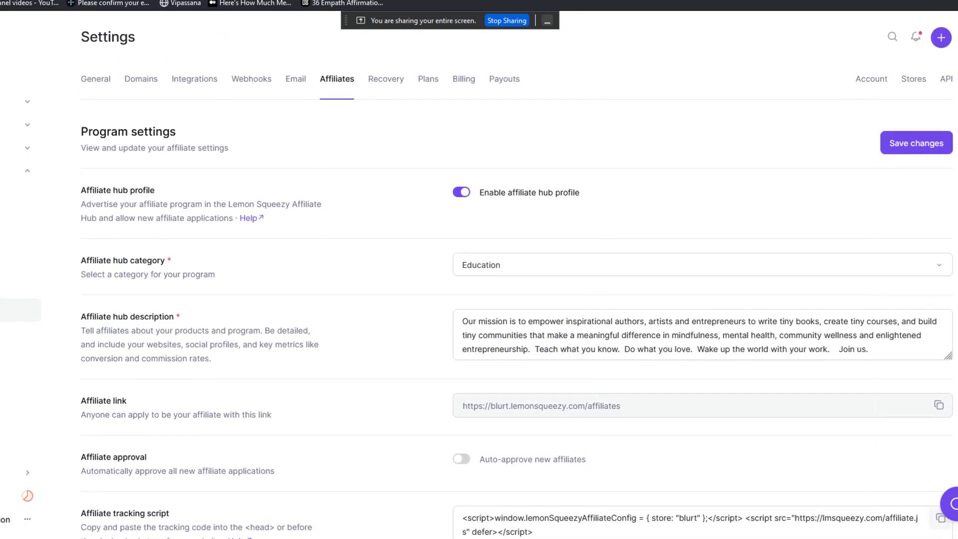
click(910, 149)
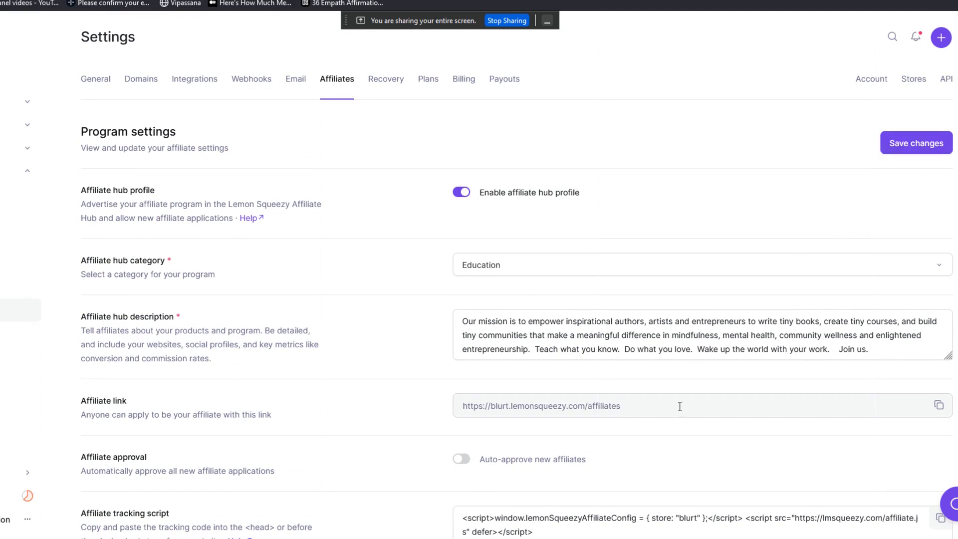
click(938, 405)
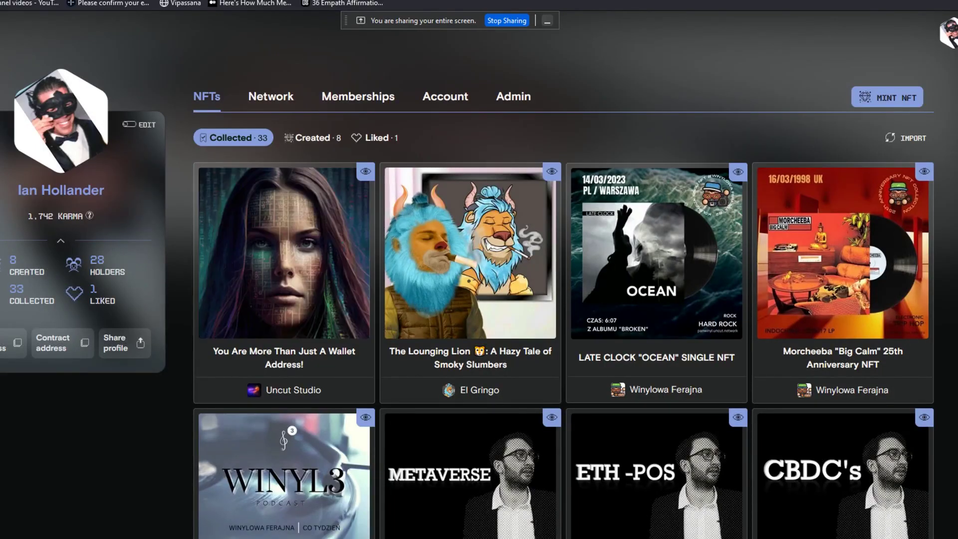
Visit the blurt.lemonsqueezy.com/affiliates signup page, then return to the settings tab.
key(ctrl+l)
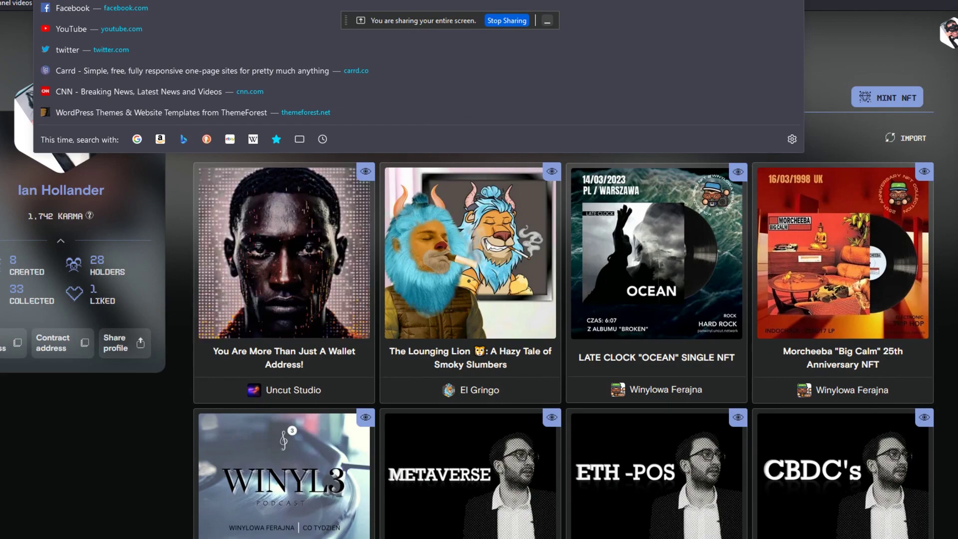
text(b)
key(Return)
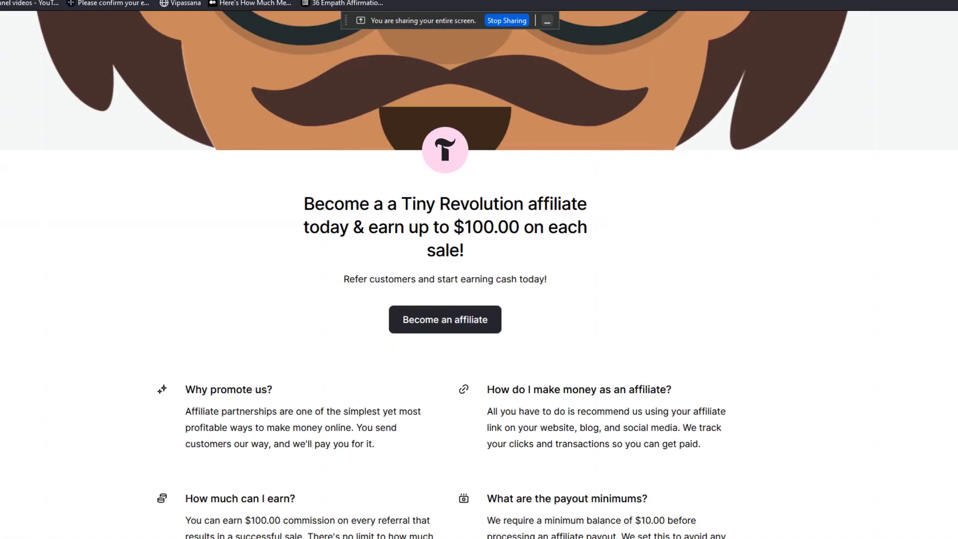
scroll(590, 357, down, 5)
scroll(590, 356, up, 5)
scroll(483, 313, down, 2)
scroll(483, 312, down, 3)
scroll(482, 312, up, 5)
key(ctrl+w)
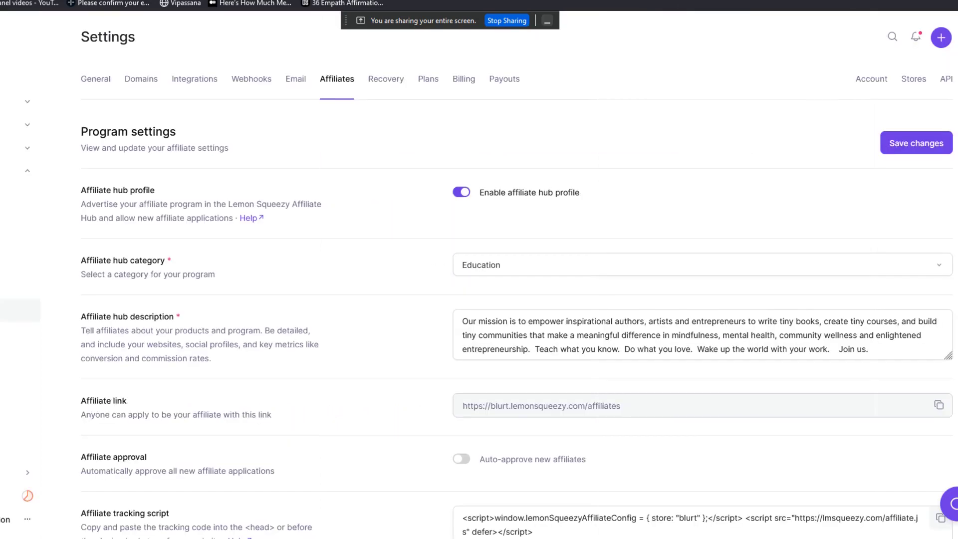
click(27, 523)
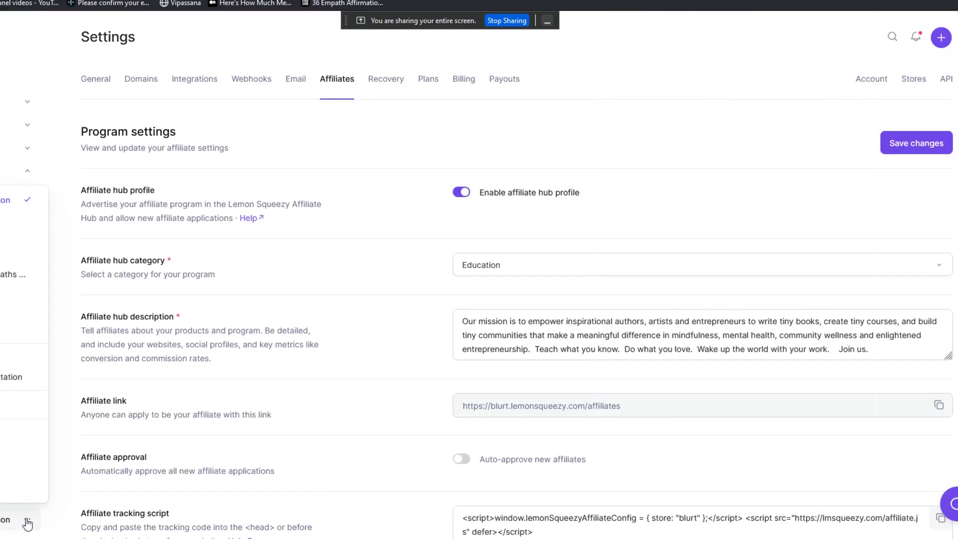
click(58, 465)
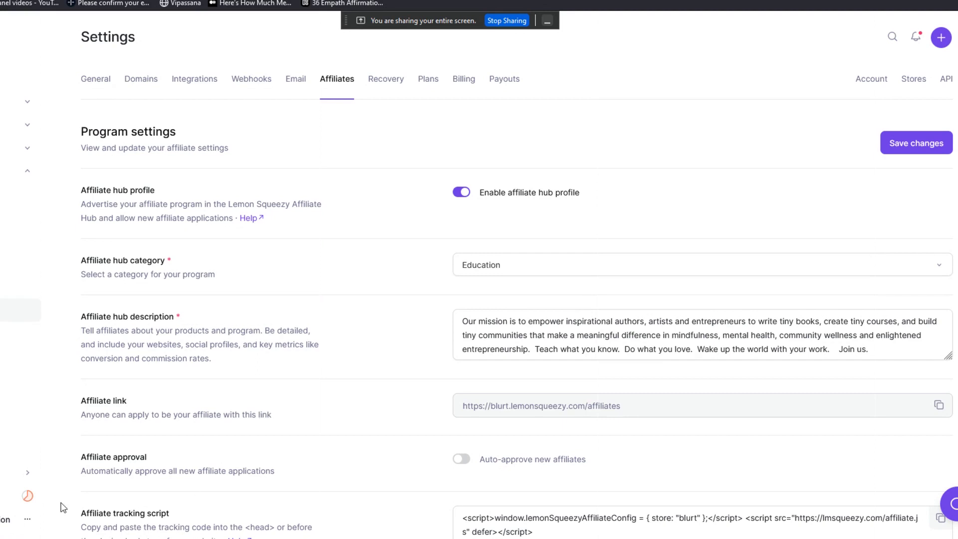
click(13, 526)
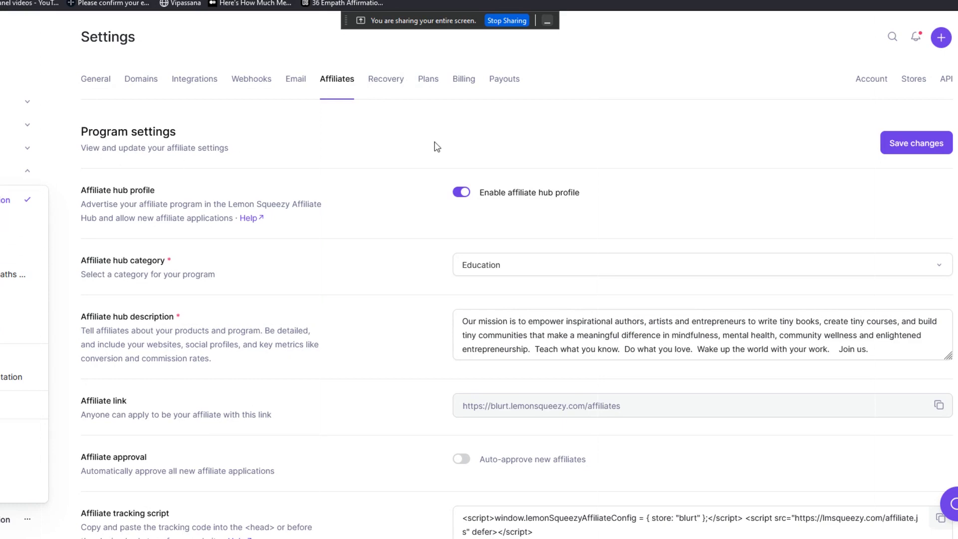
click(233, 246)
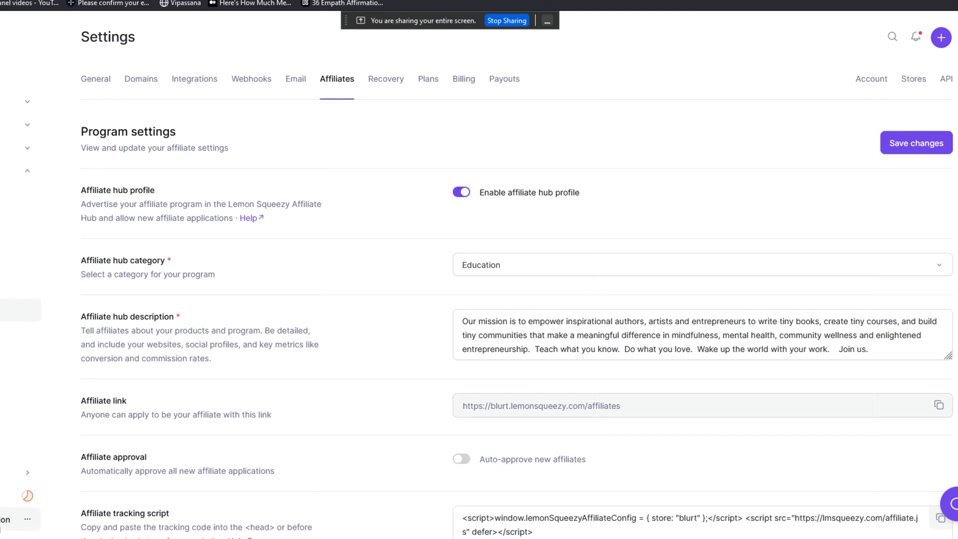
click(15, 519)
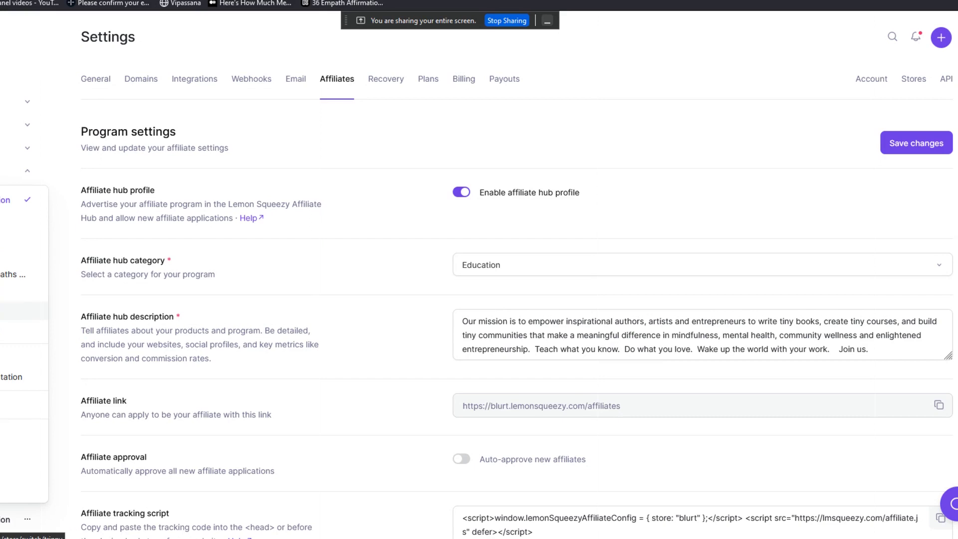
click(308, 155)
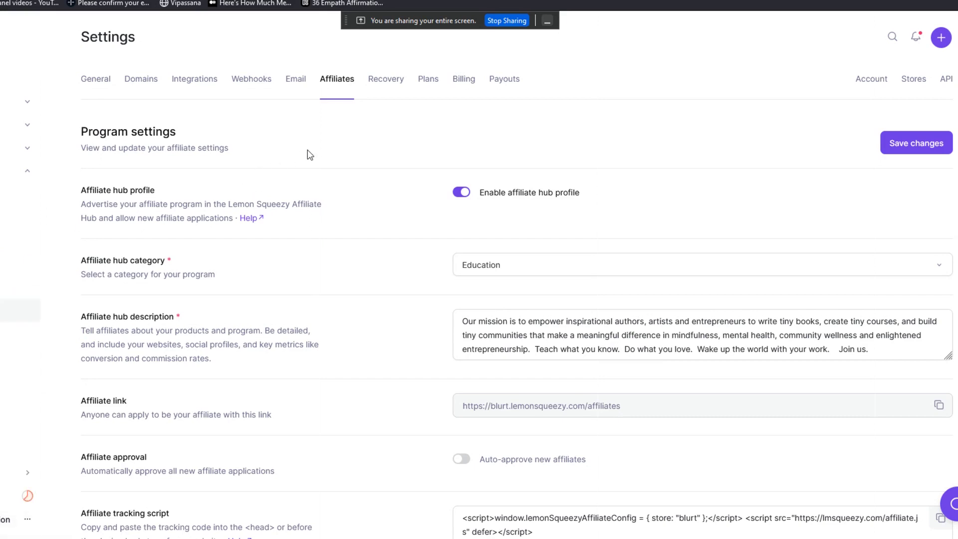